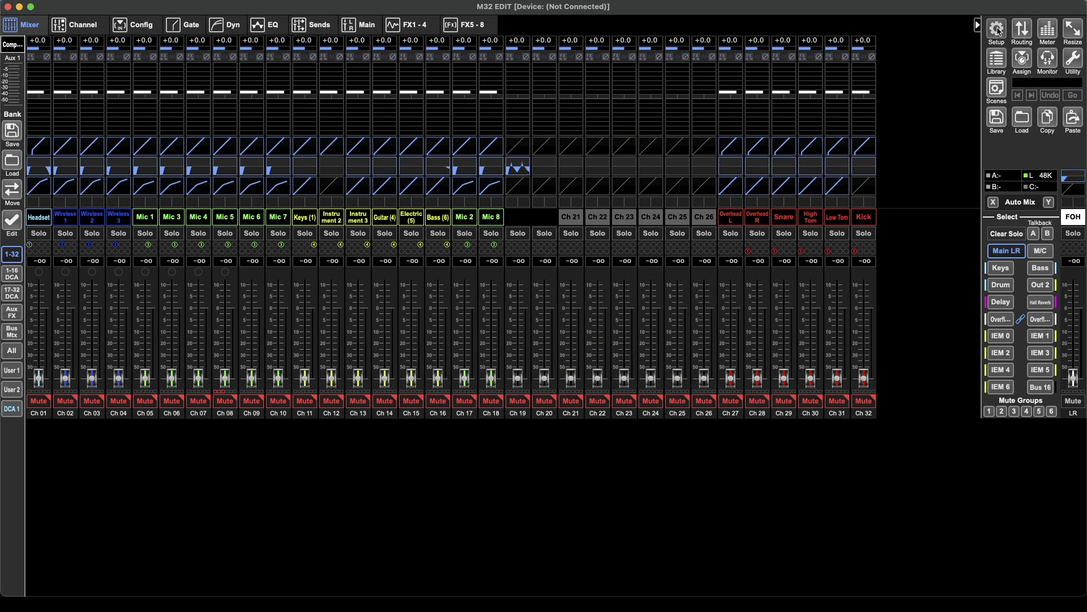
- Open the Setup window's Connection page and put focus in the empty mixer IP field
left_click(998, 30)
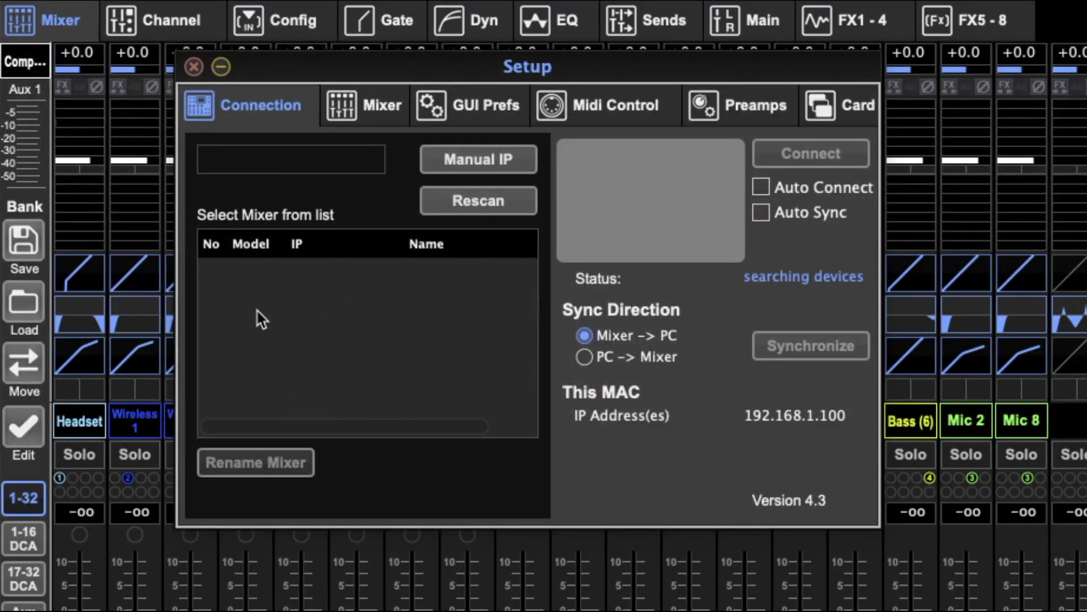
left_click(713, 450)
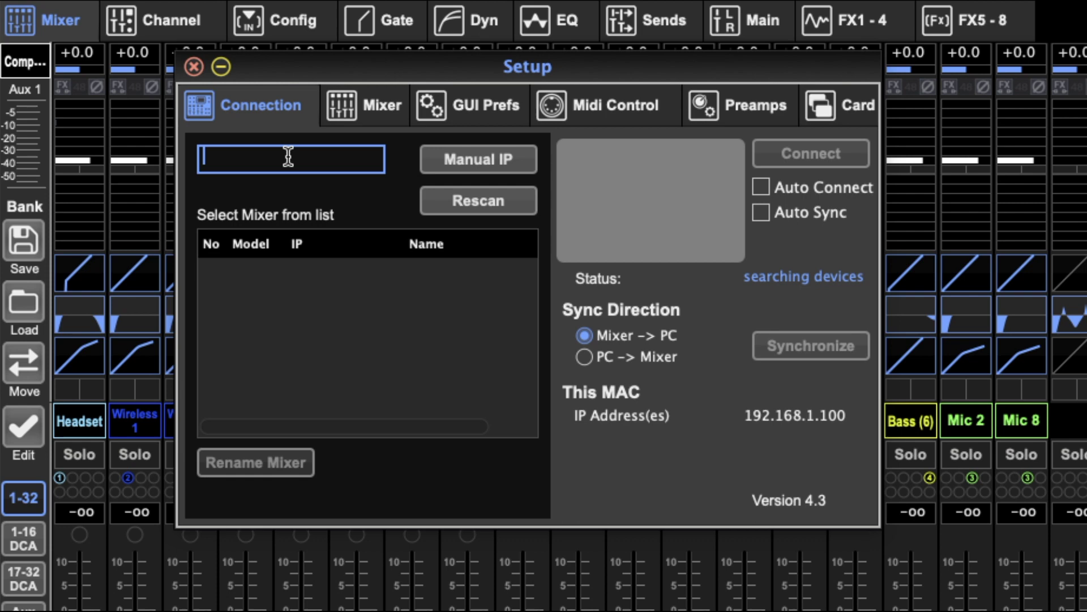
left_click(355, 262)
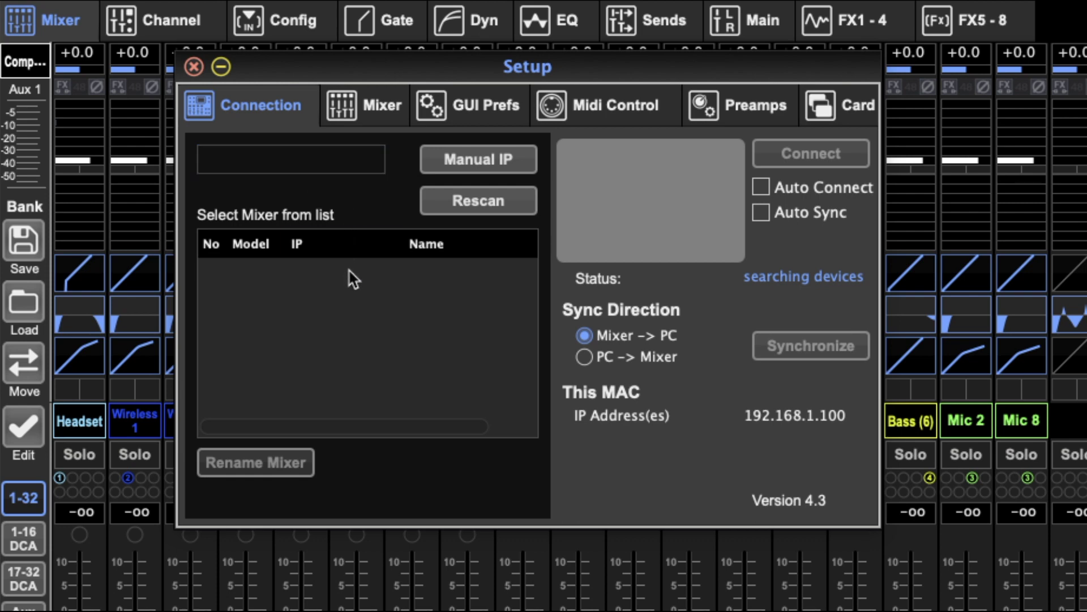
left_click(331, 158)
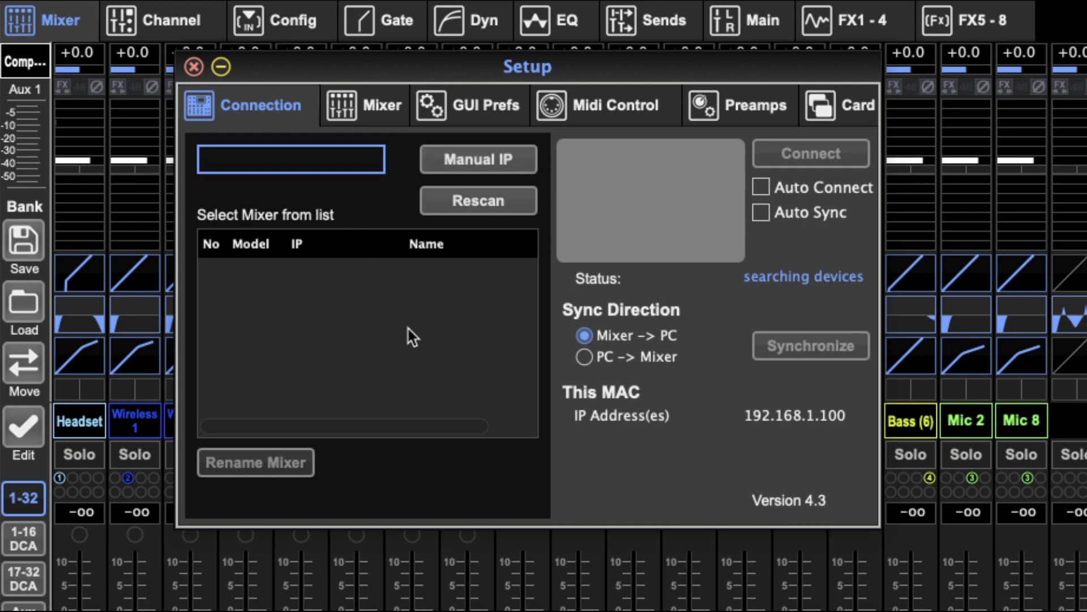
left_click(478, 208)
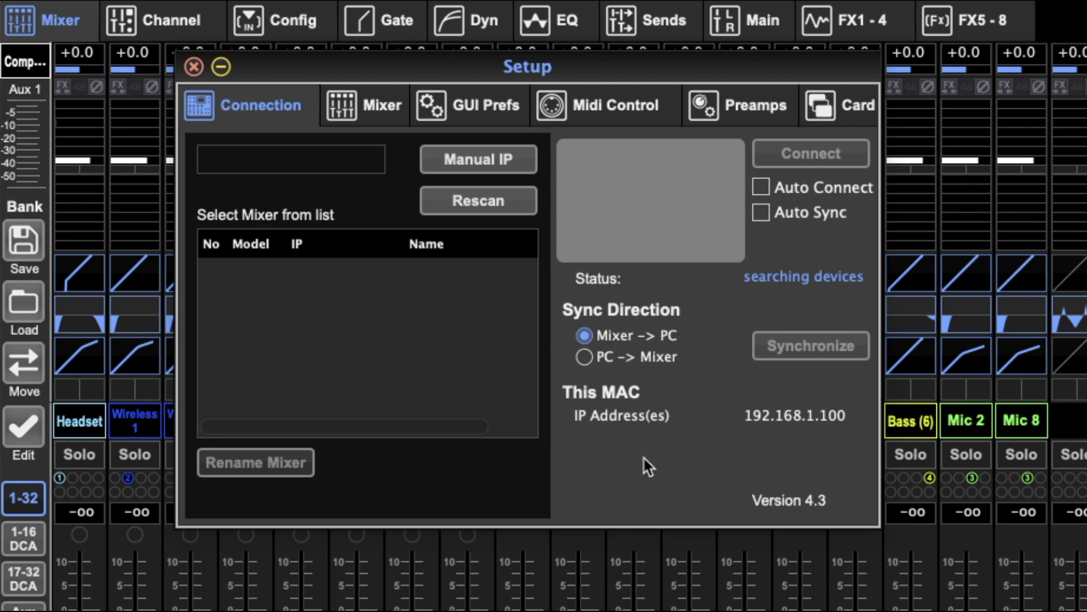
- Switch Setup to the Mixer page and bring up the Show Control window listing scene 0 '2.8'
left_click(382, 102)
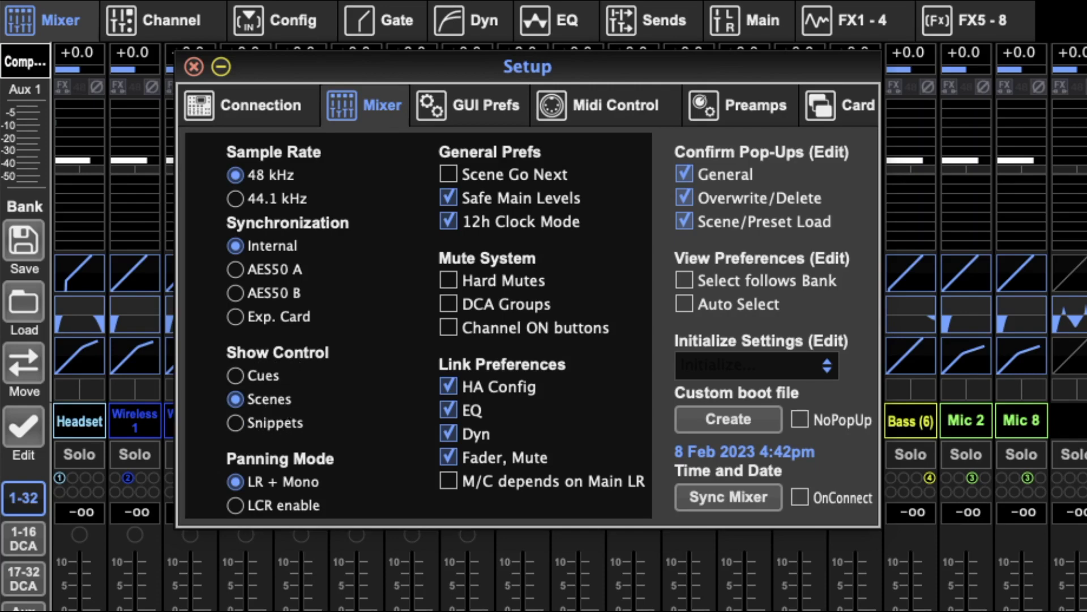
key("Escape")
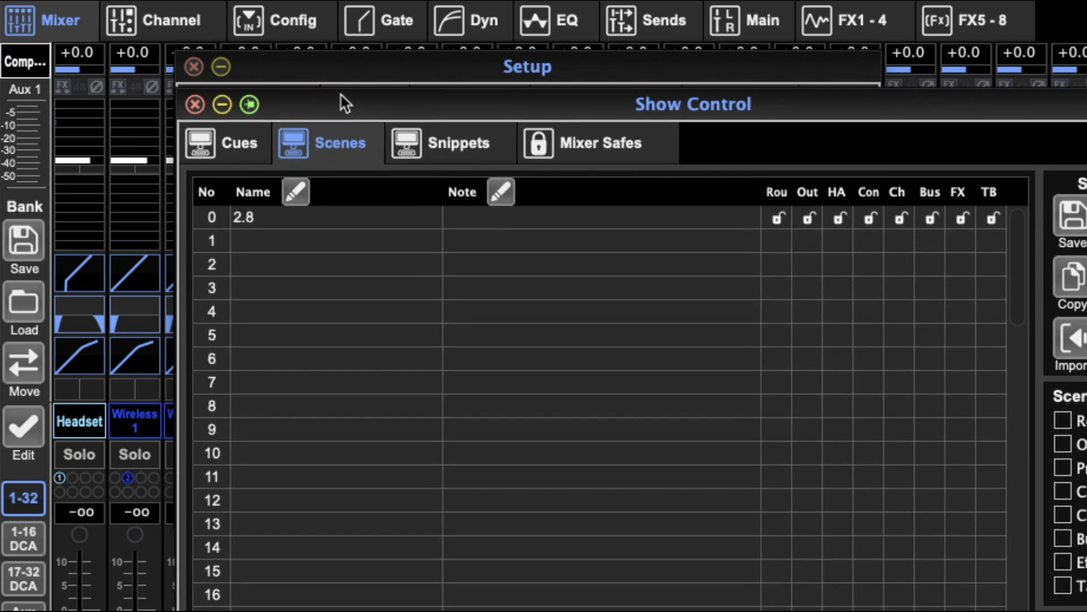
- Move the Show Control window off the Setup pages and close it
left_click_drag(343, 102, 333, 92)
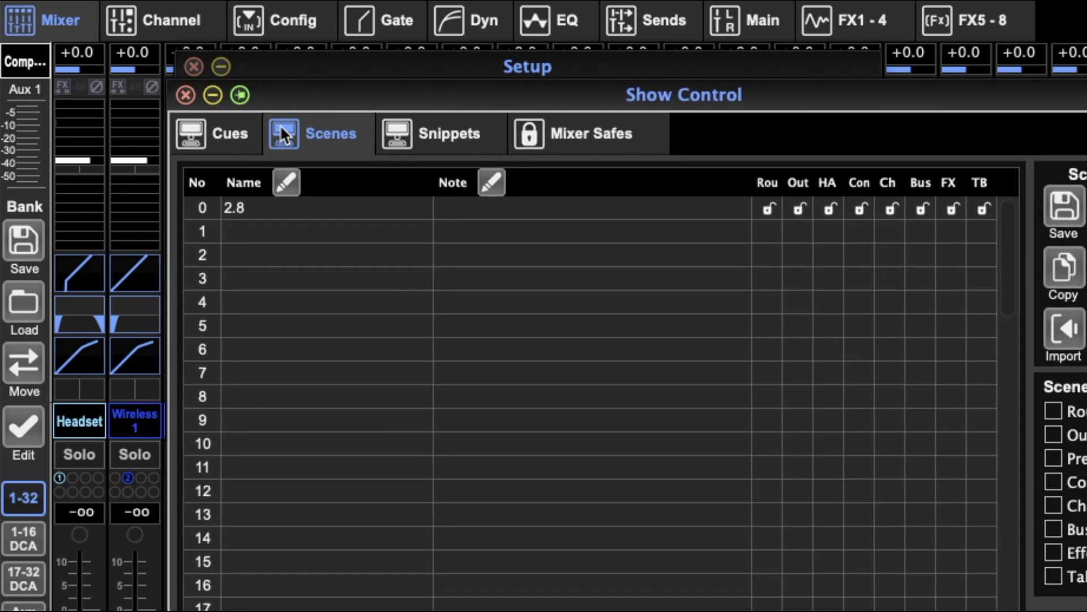
left_click_drag(304, 98, 379, 139)
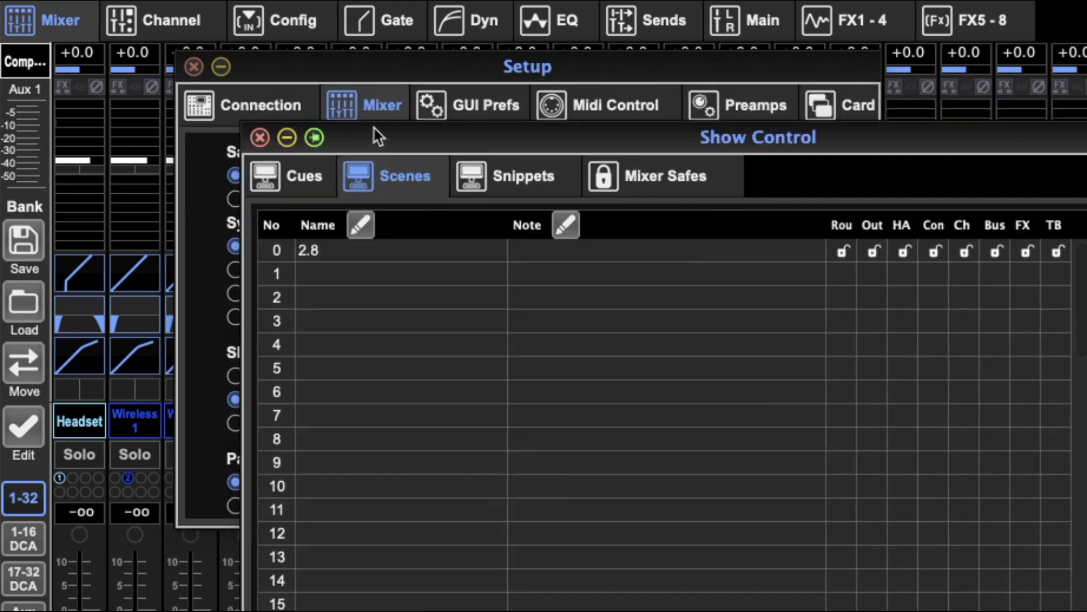
left_click(260, 138)
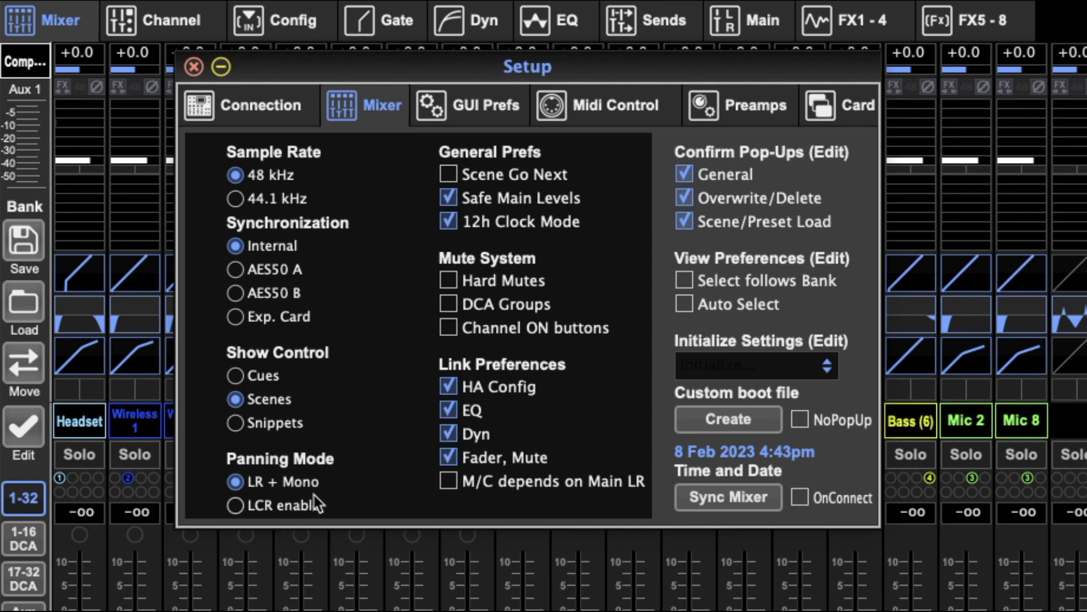
- Try LCR panning, then set the panning mode back to LR + Mono
left_click(280, 504)
left_click(284, 482)
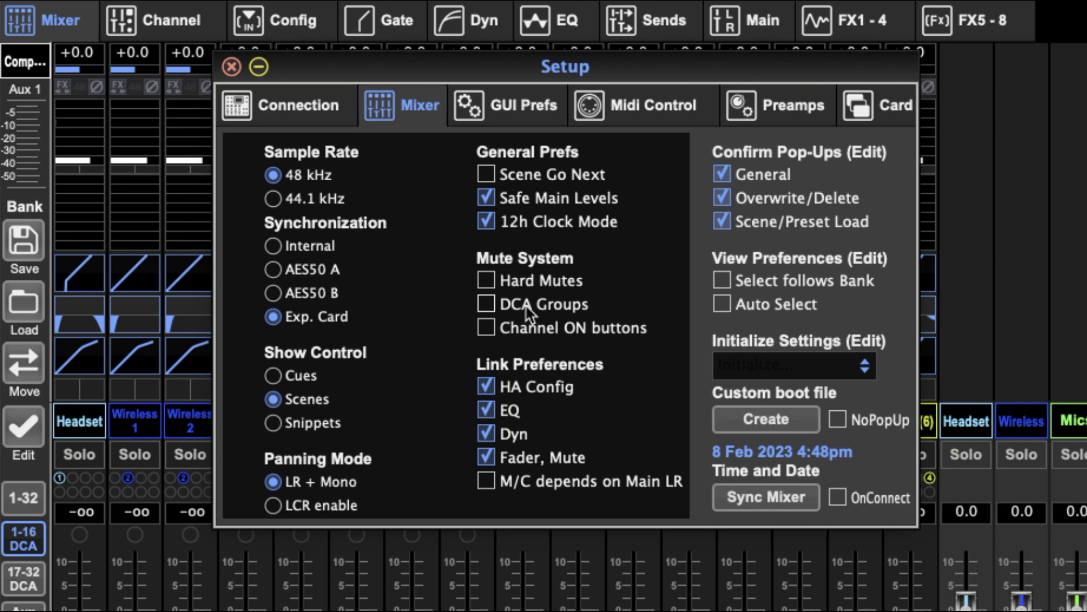
left_click(542, 329)
left_click(543, 330)
left_click(544, 334)
left_click(545, 334)
left_click(545, 334)
left_click(544, 335)
left_click(545, 334)
left_click(544, 334)
left_click(545, 334)
left_click(544, 334)
- On GUI Prefs, toggle 'Selected screen' and 'Selected channel follows mixer' on and back off
left_click(525, 117)
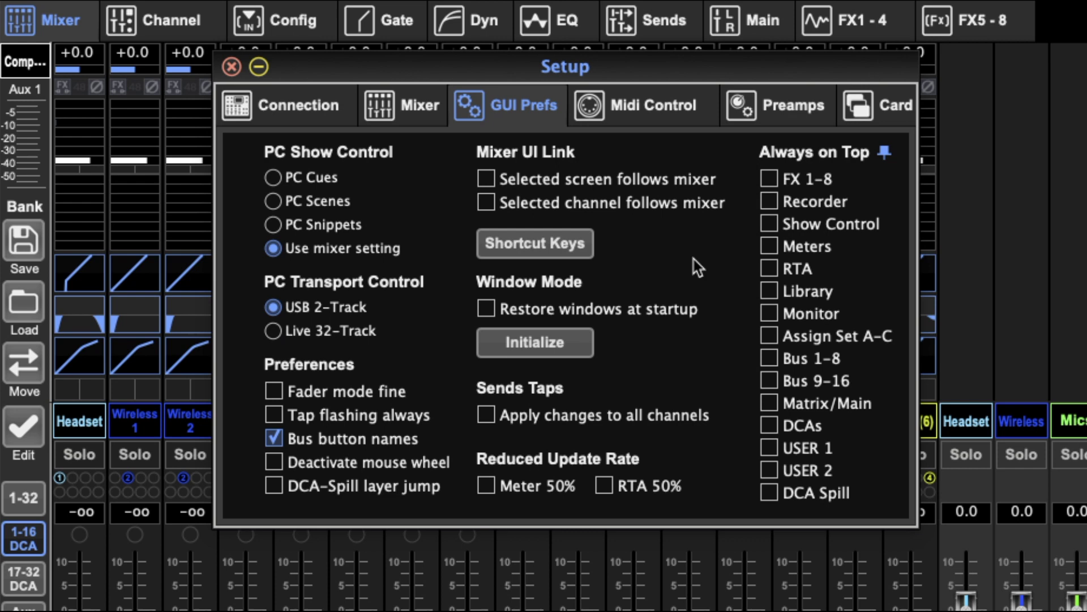
left_click(642, 184)
left_click(623, 184)
left_click(638, 211)
left_click(639, 211)
- On Midi Control keep All (default) as controlled fader bank, then show the Preamps page
left_click(666, 109)
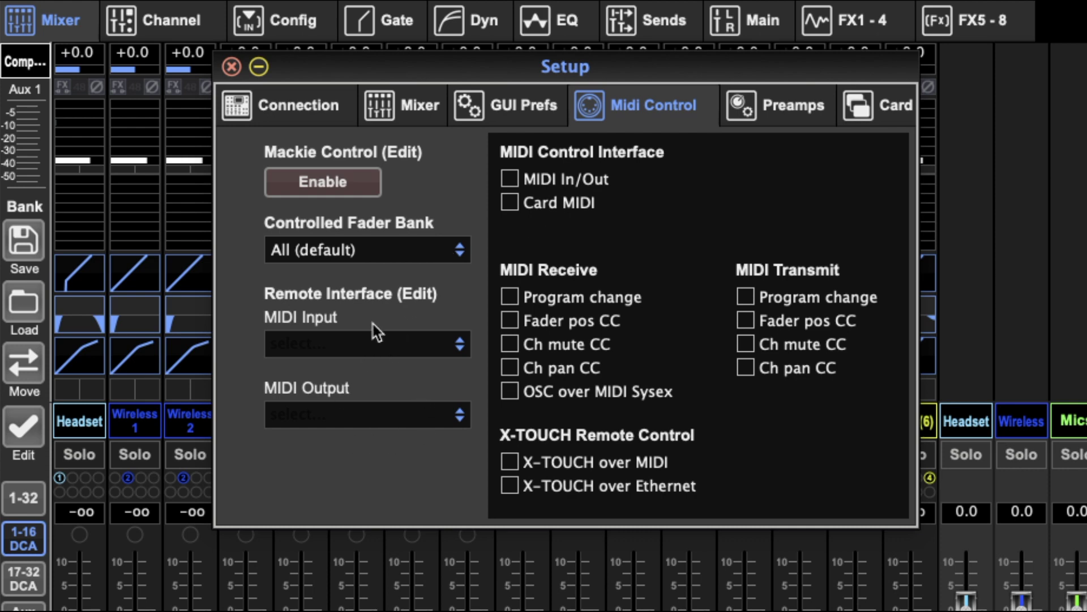
left_click(437, 250)
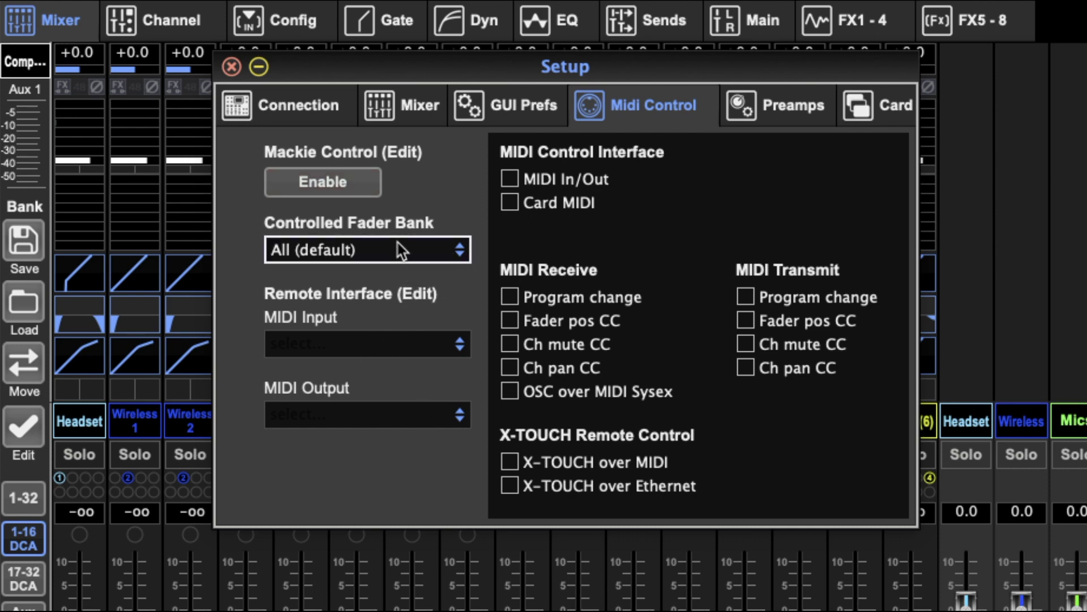
left_click(430, 250)
left_click(795, 107)
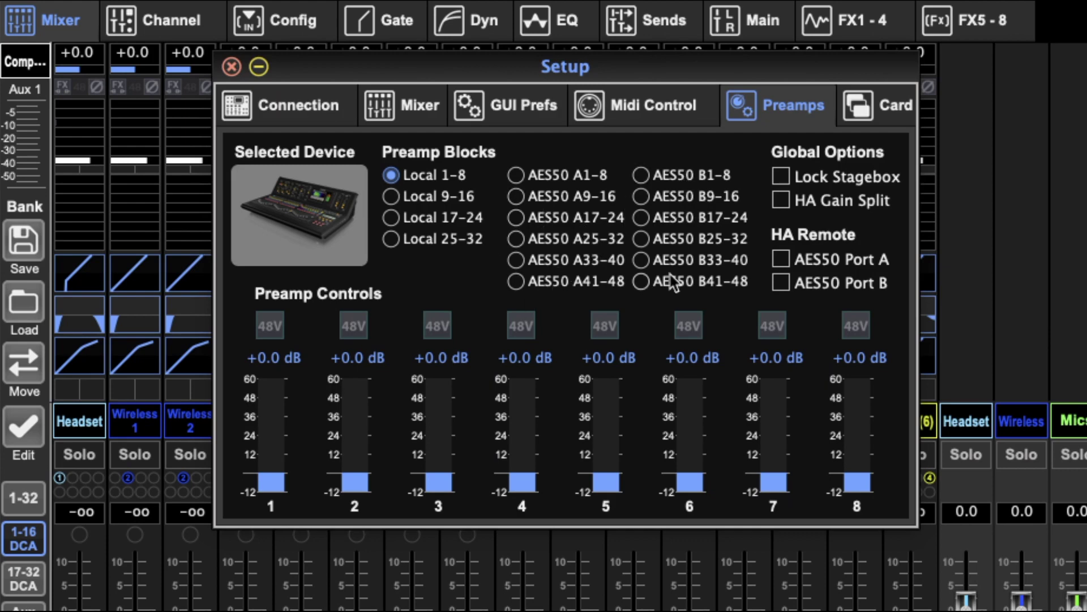
- Show the Card page, which reports no expansion card installed
left_click(887, 103)
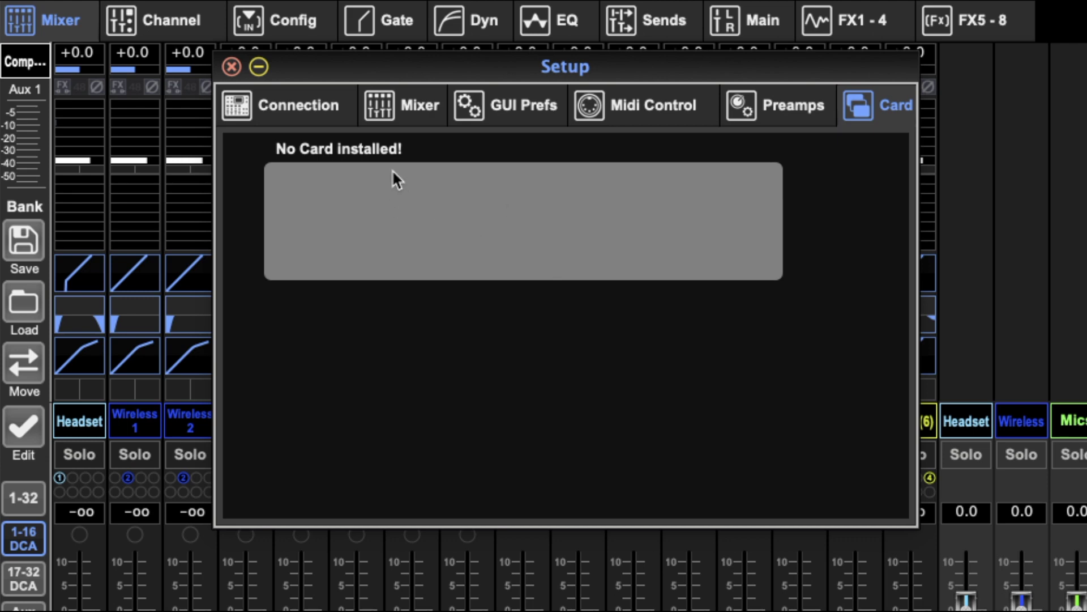
- Cycle through the Connection, Midi Control and GUI Prefs pages, finishing on Preamps
left_click(283, 108)
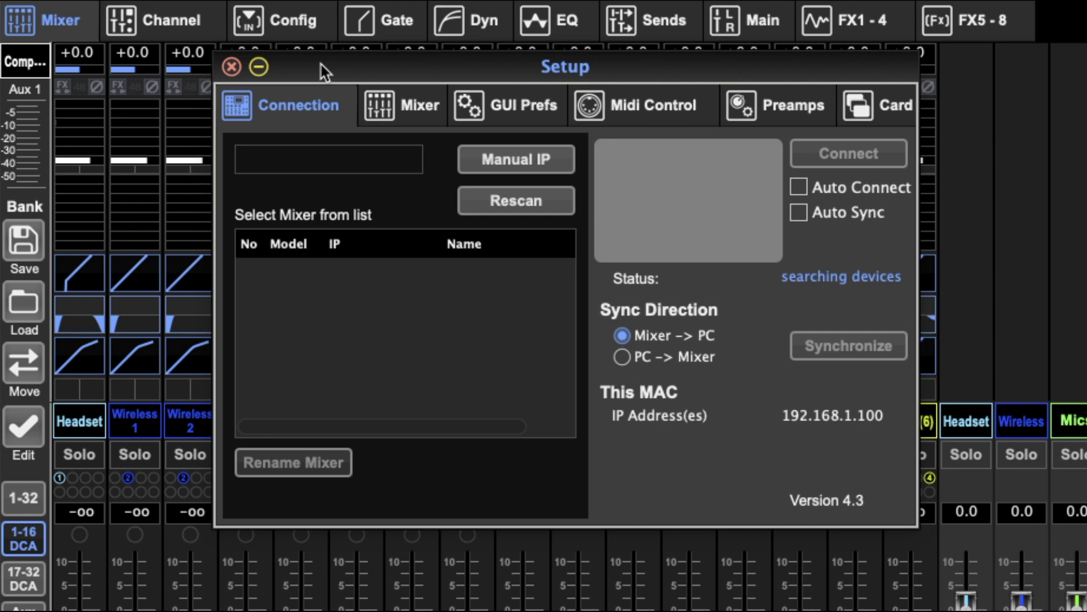
left_click(651, 108)
left_click(552, 109)
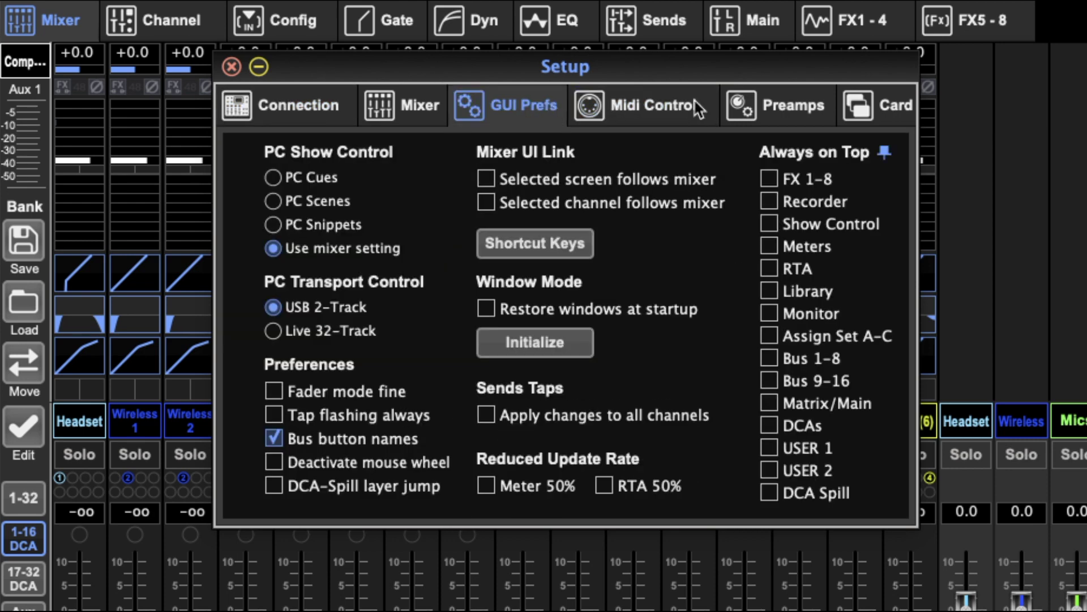
left_click(789, 109)
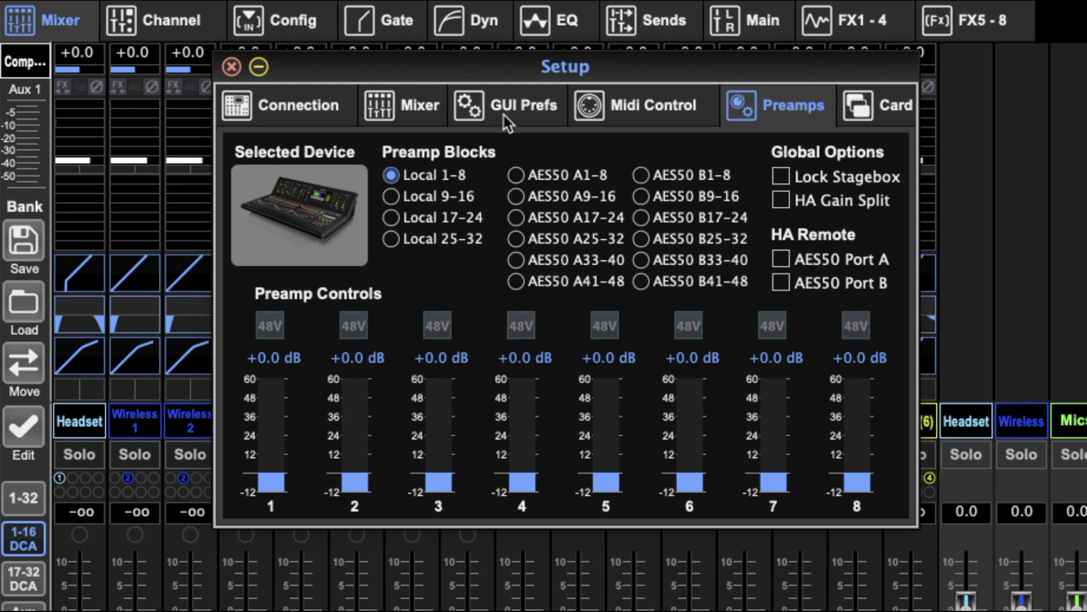